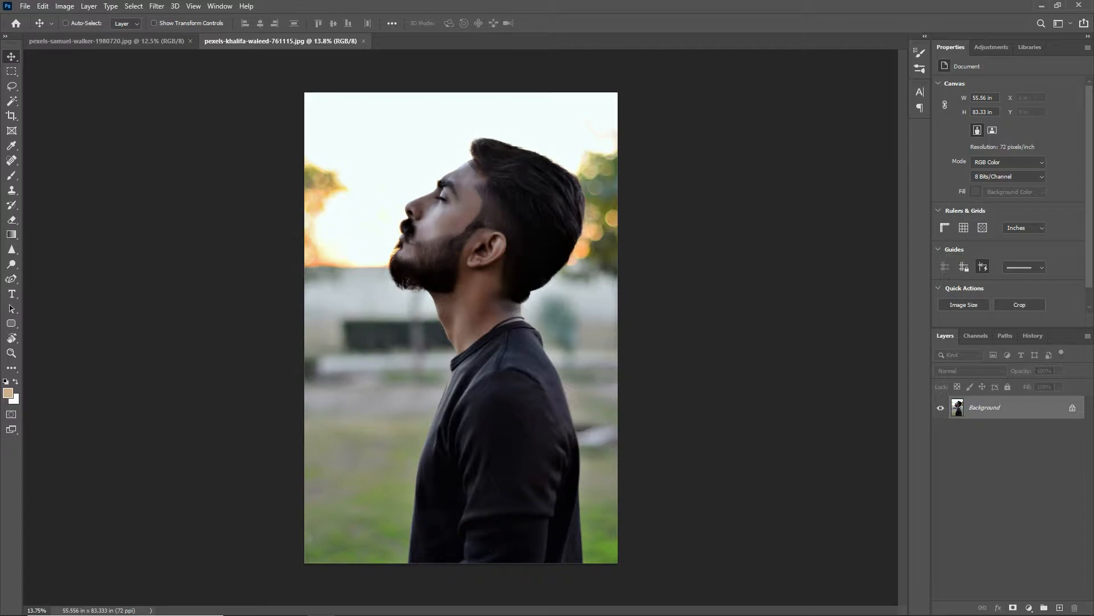
Duplicate the Background layer, hide the original, and choose the Channel Mixer preset Black & White with Orange Filter (RGB) for the copy.
left_click_drag(985, 407, 1060, 607)
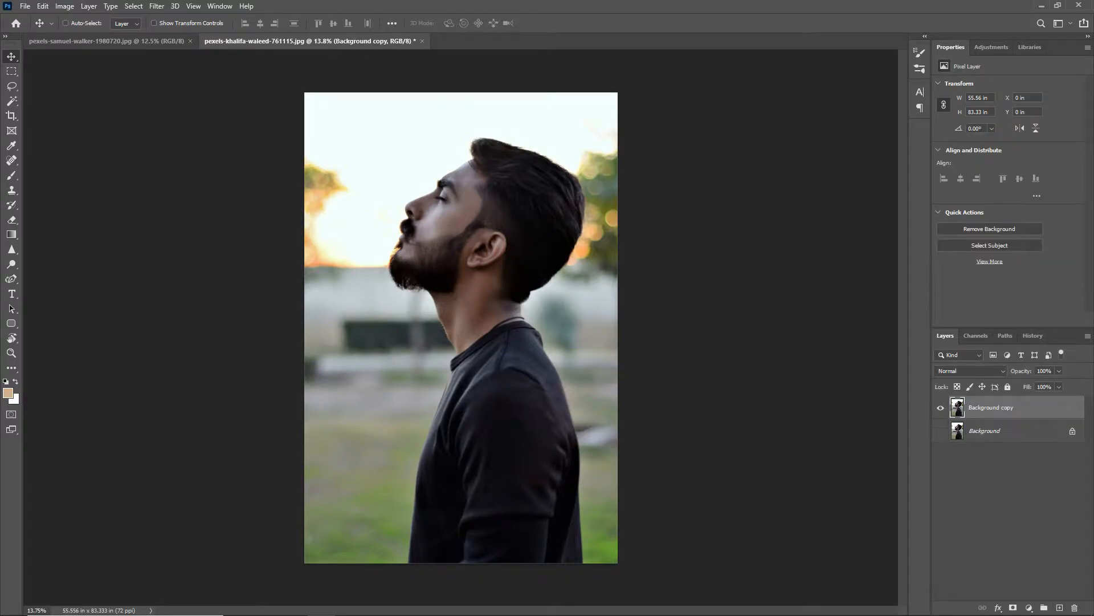
left_click(64, 6)
mouse_move(85, 35)
left_click(207, 138)
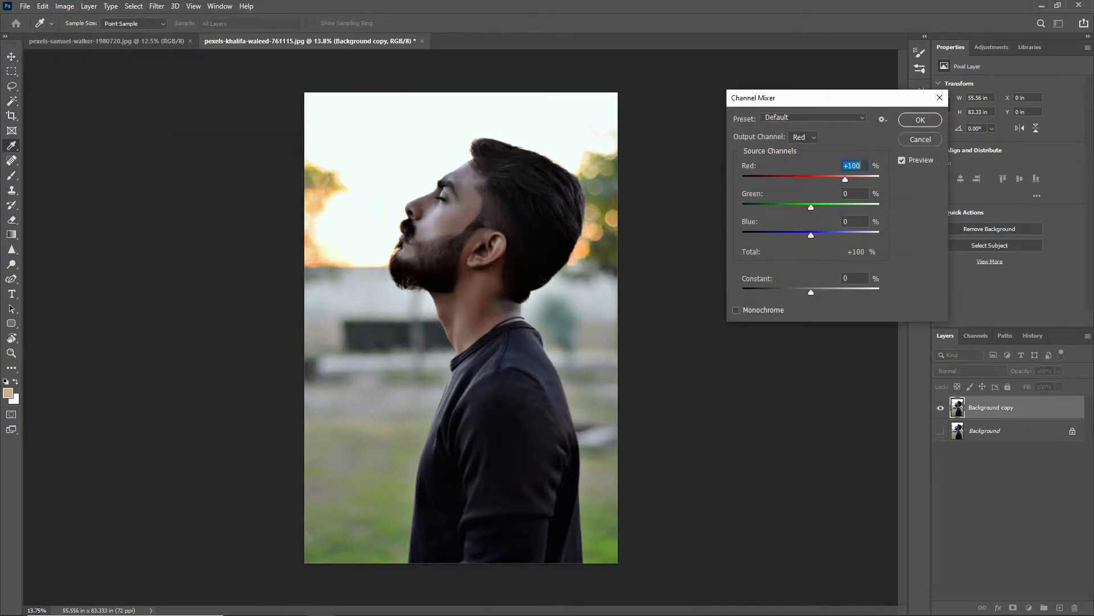
left_click(814, 117)
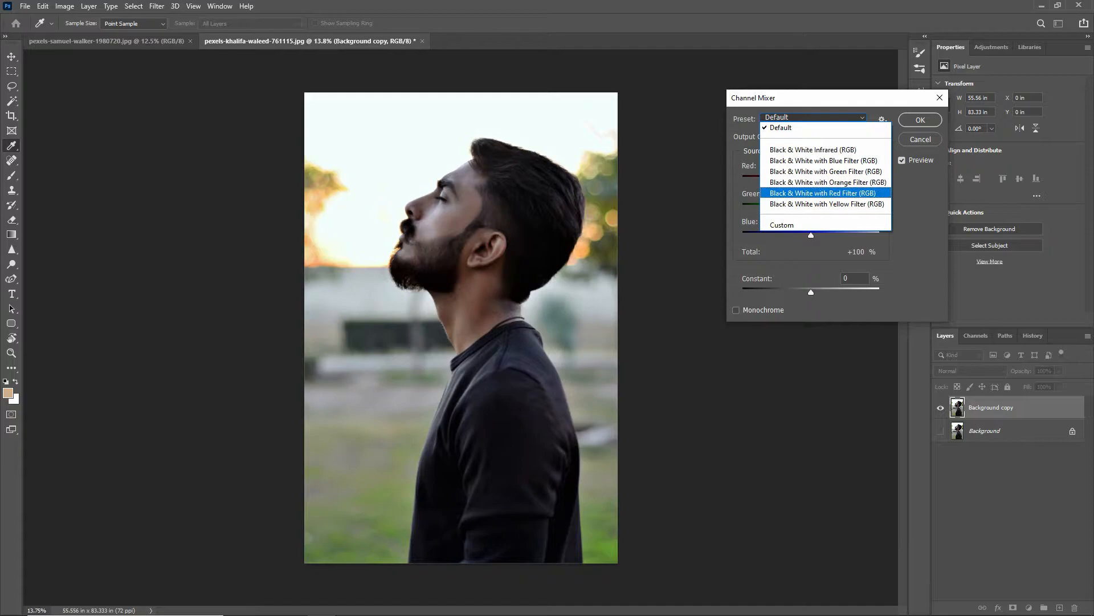
left_click(826, 193)
left_click(814, 117)
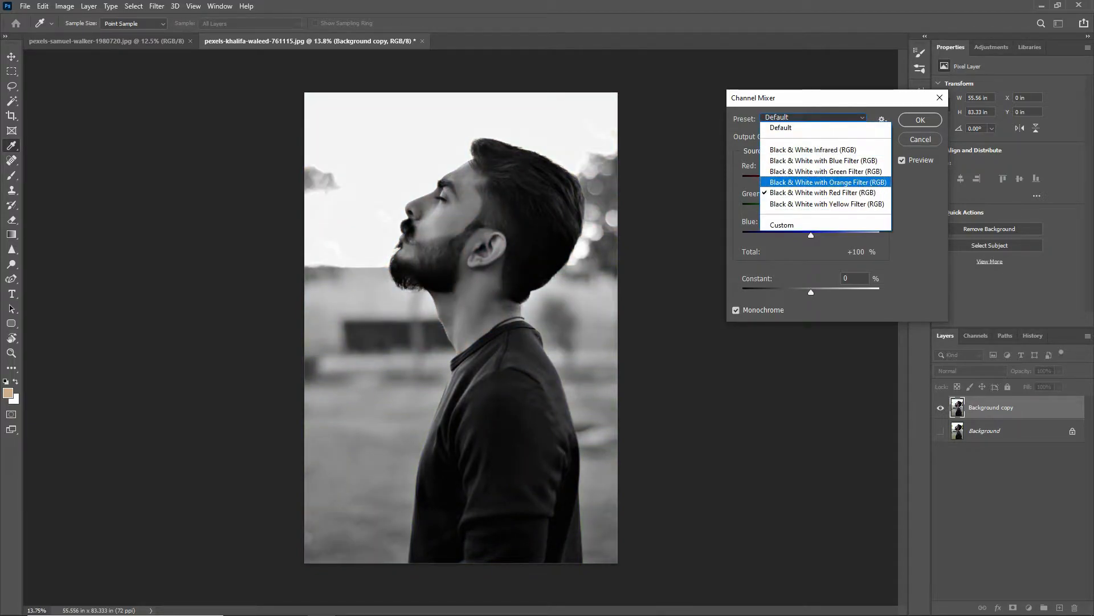
left_click(824, 181)
Apply the Channel Mixer to the copy with Red +77, Green +47, Blue +1 and Constant +9.
left_click_drag(828, 180, 811, 235)
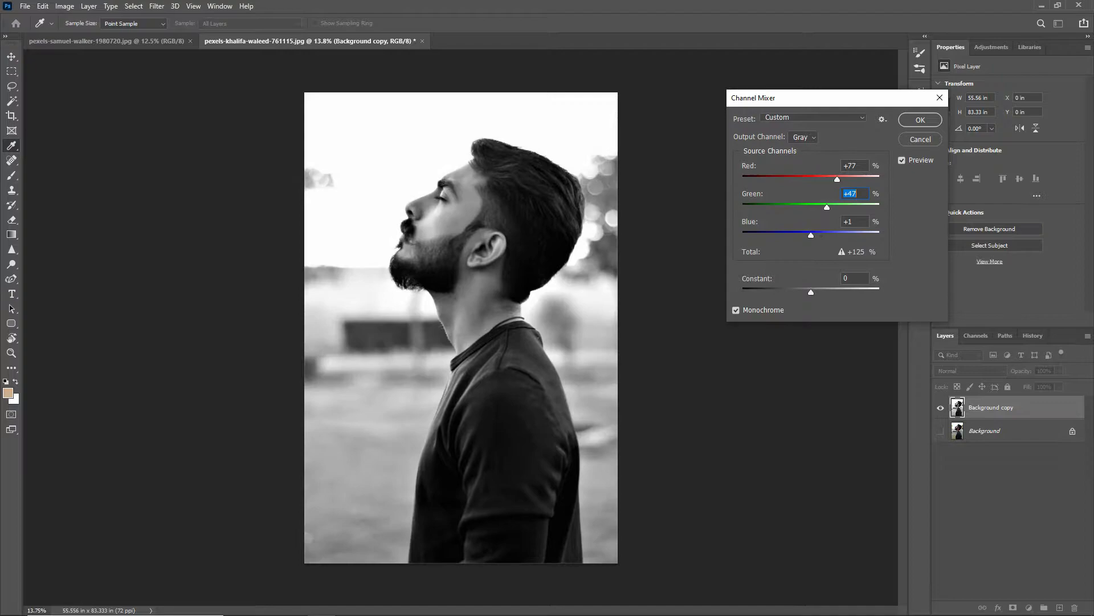
left_click_drag(811, 292, 814, 292)
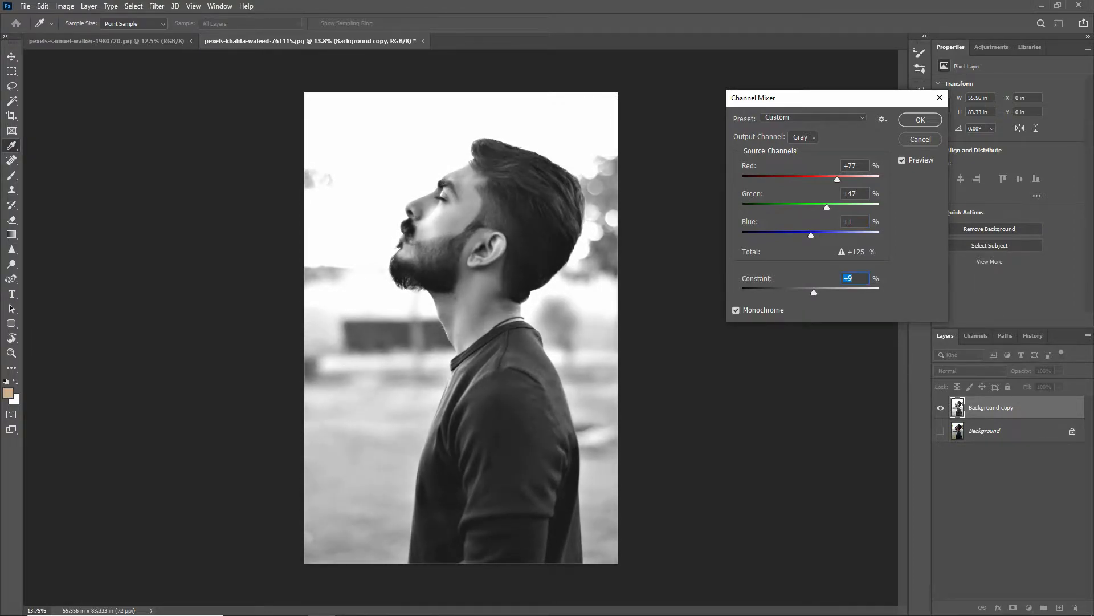
key("Return")
key("v")
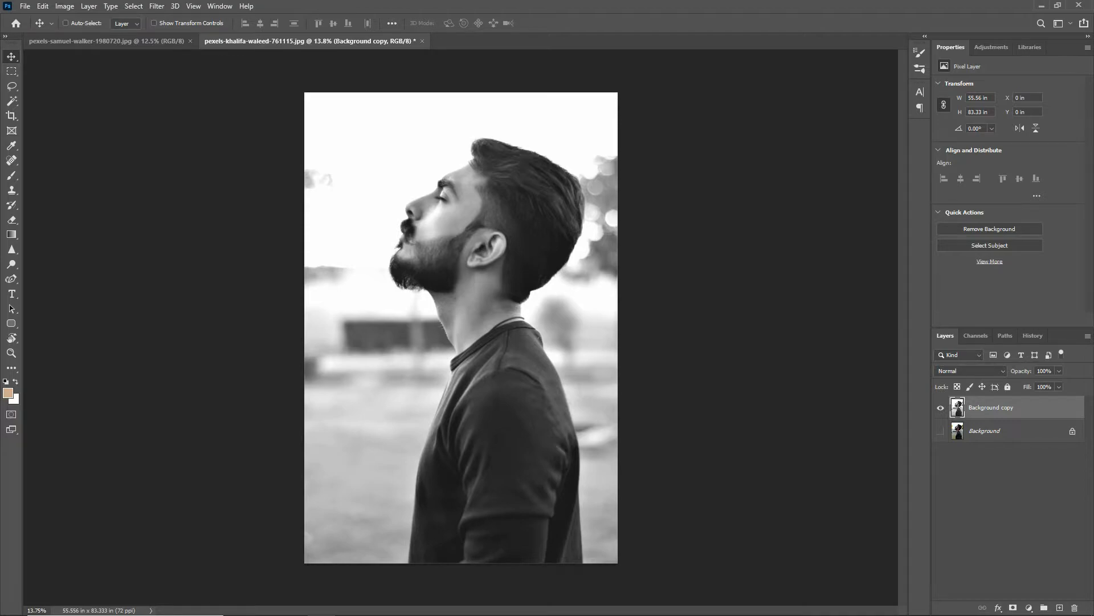
Open the Background copy in Select and Mask and select the man as the subject.
left_click(991, 430)
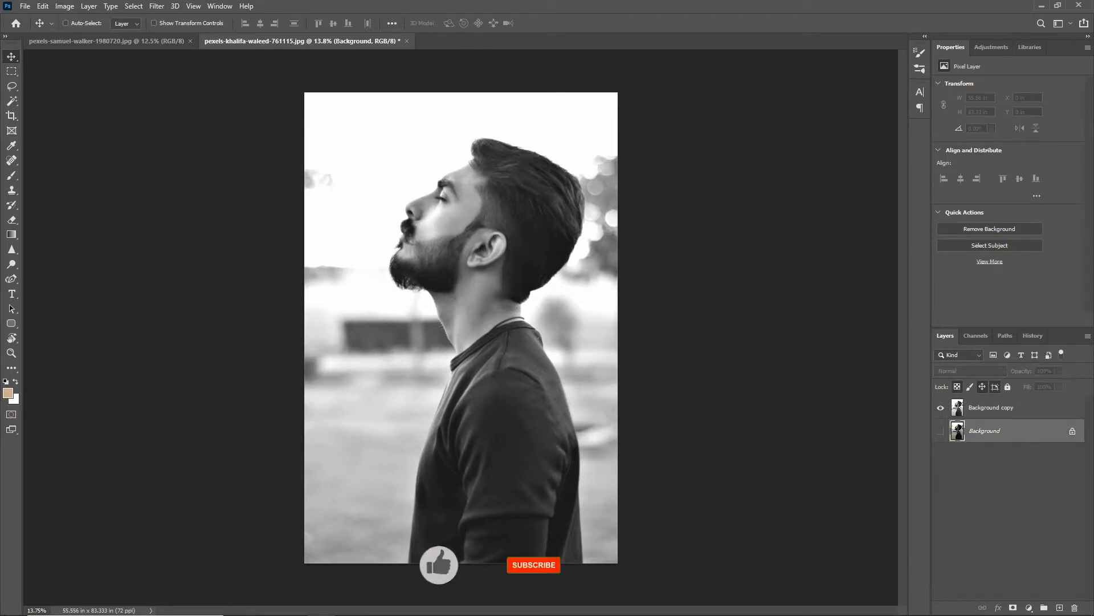
left_click(991, 408)
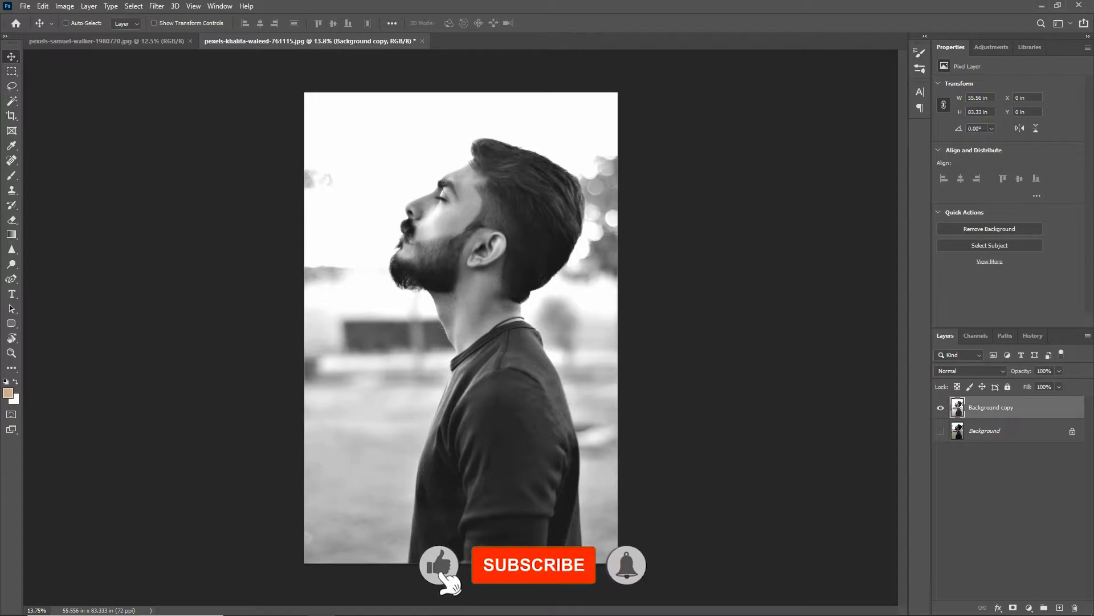
left_click(11, 86)
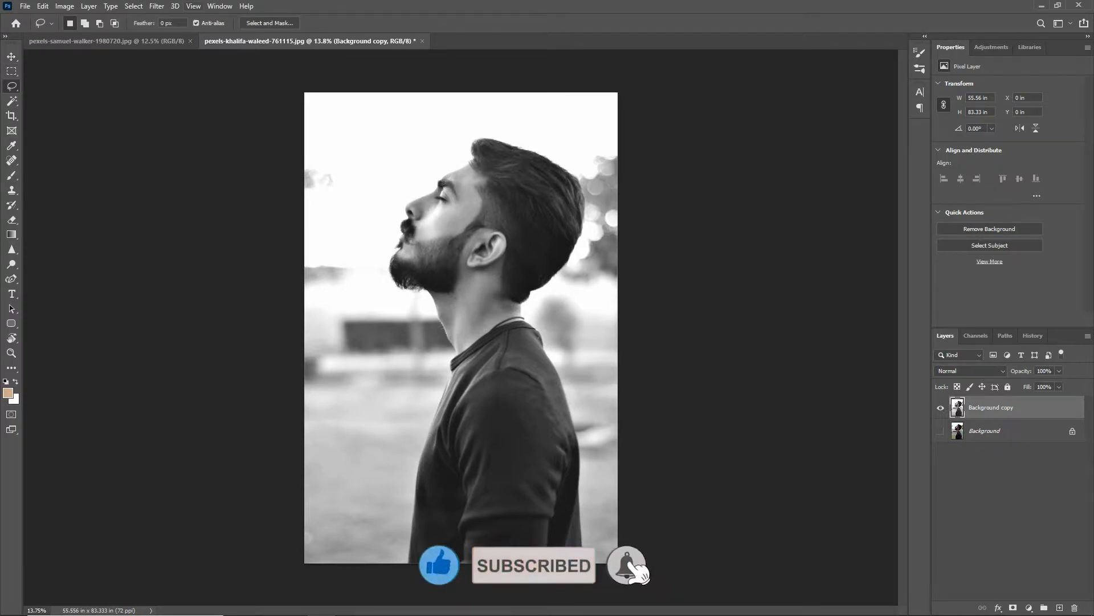
left_click(269, 23)
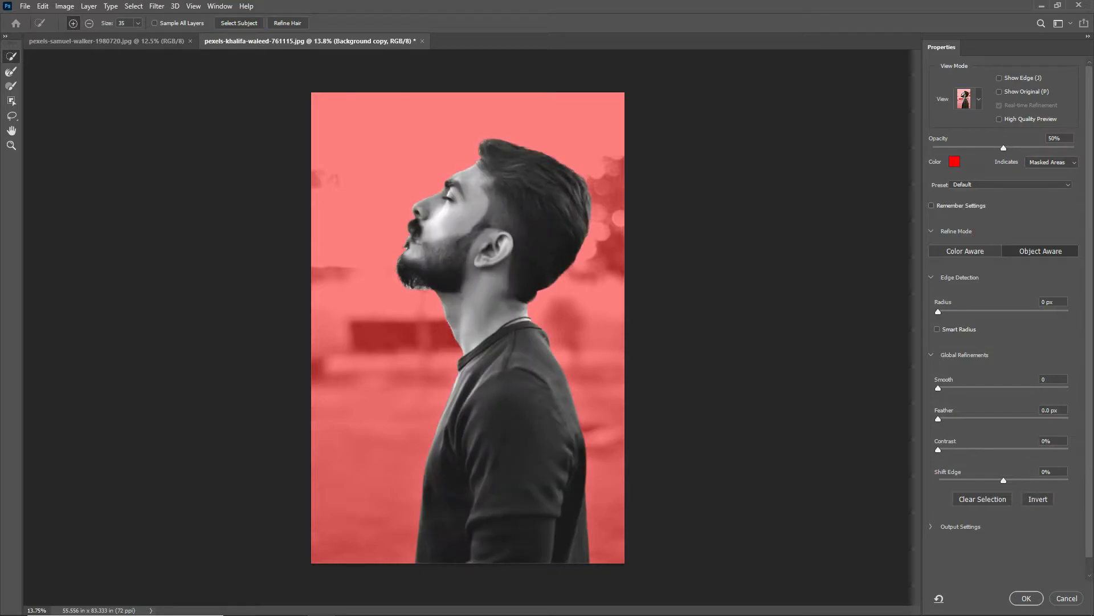
Refine the beard's edge under the chin with the Refine Edge Brush, trying its subtract mode beside the beard.
scroll(408, 286, "up", 6)
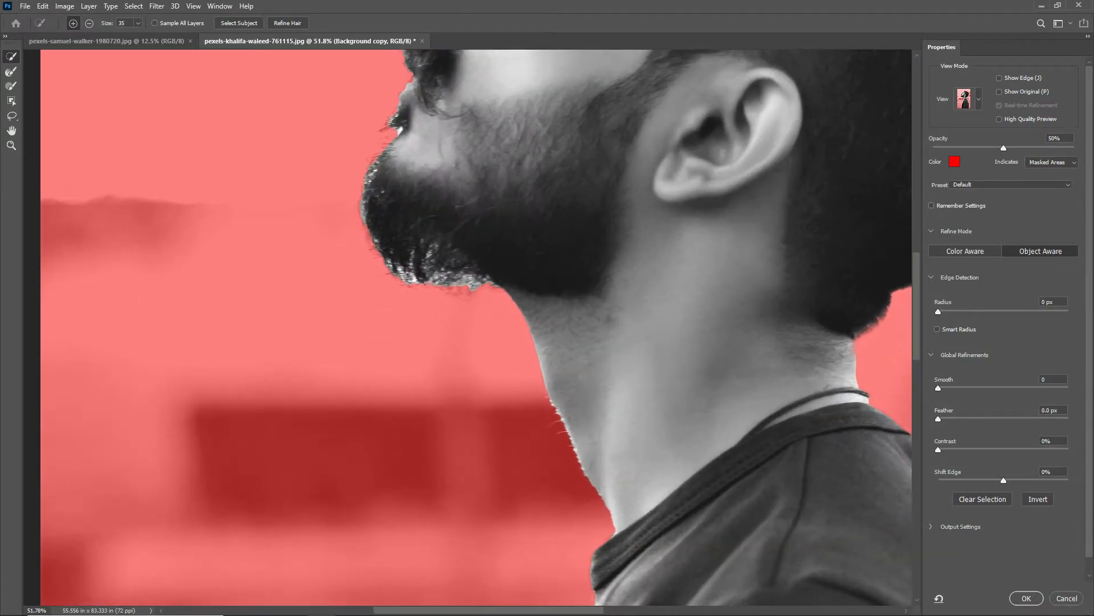
scroll(597, 513, "down", 4)
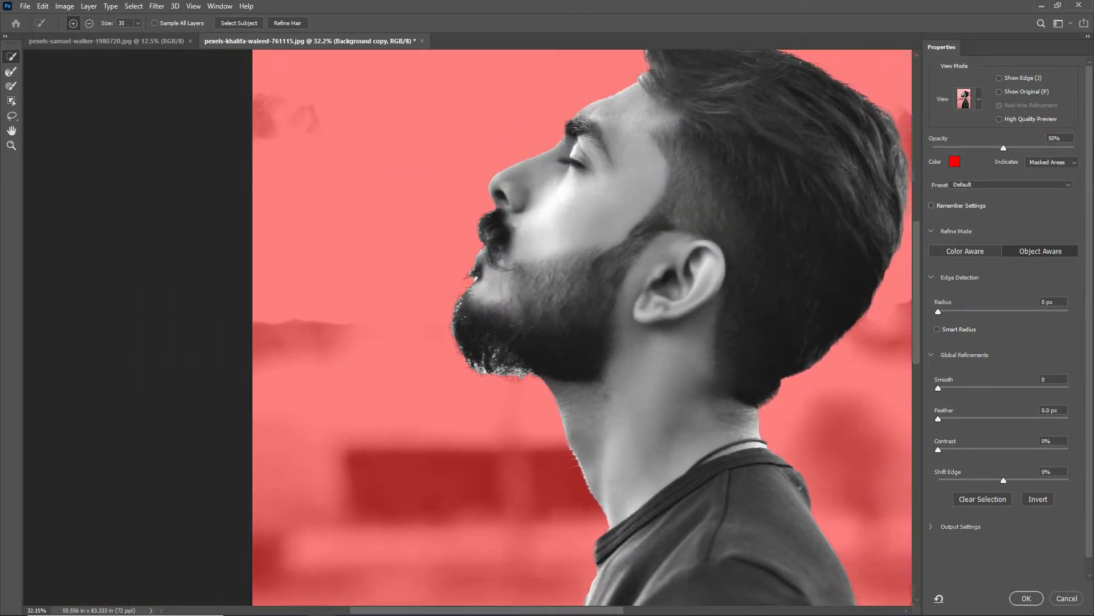
key("r")
mouse_move(494, 392)
left_mouse_down()
mouse_move(525, 384)
mouse_move(475, 376)
left_mouse_up()
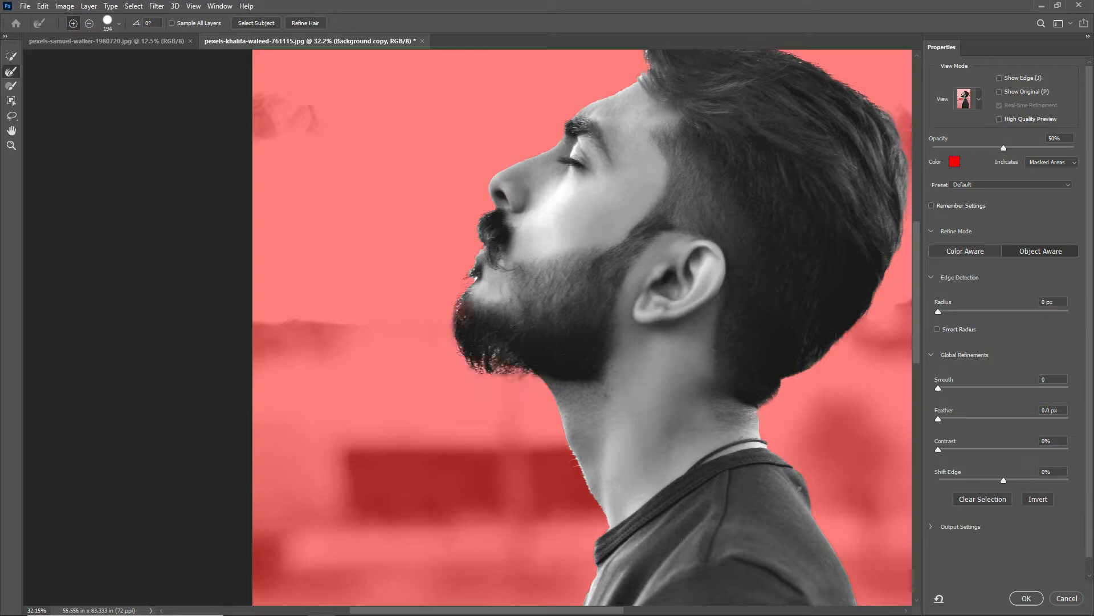
scroll(482, 356, "up", 5)
left_click_drag(483, 356, 512, 458)
key("alt")
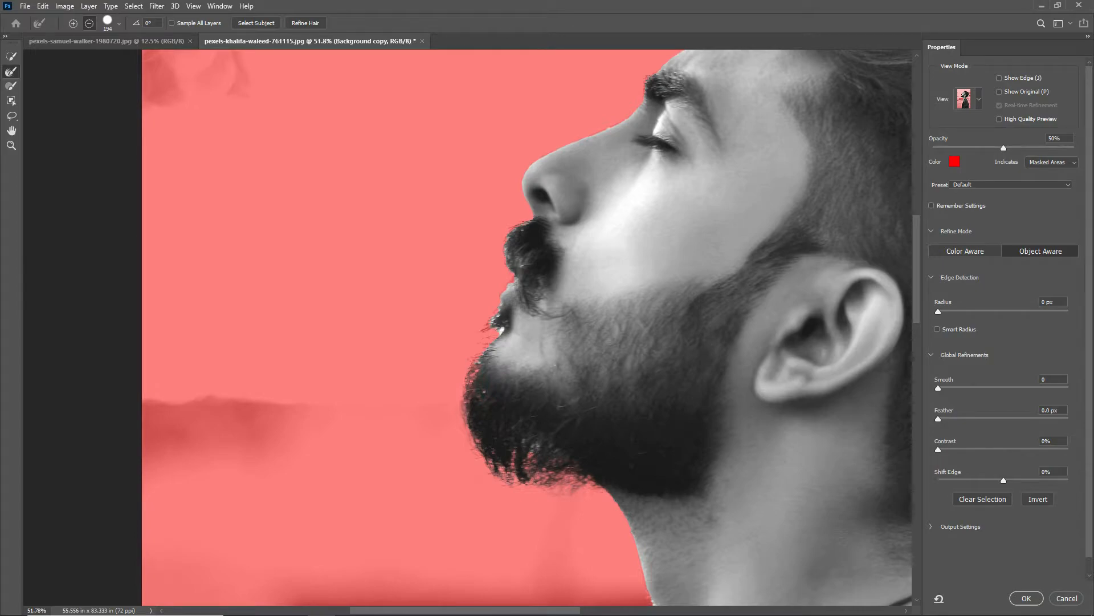
left_click_drag(415, 398, 425, 456)
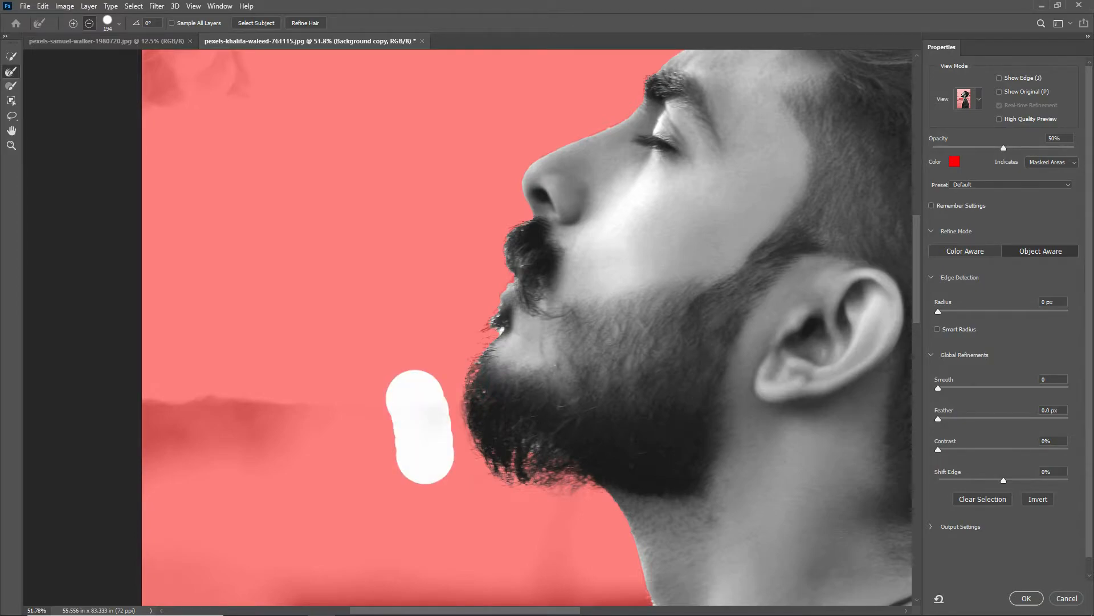
Refine the selection edge around the lips and moustache with a smaller Refine Edge Brush.
scroll(430, 331, "up", 3)
left_click_drag(442, 317, 419, 317)
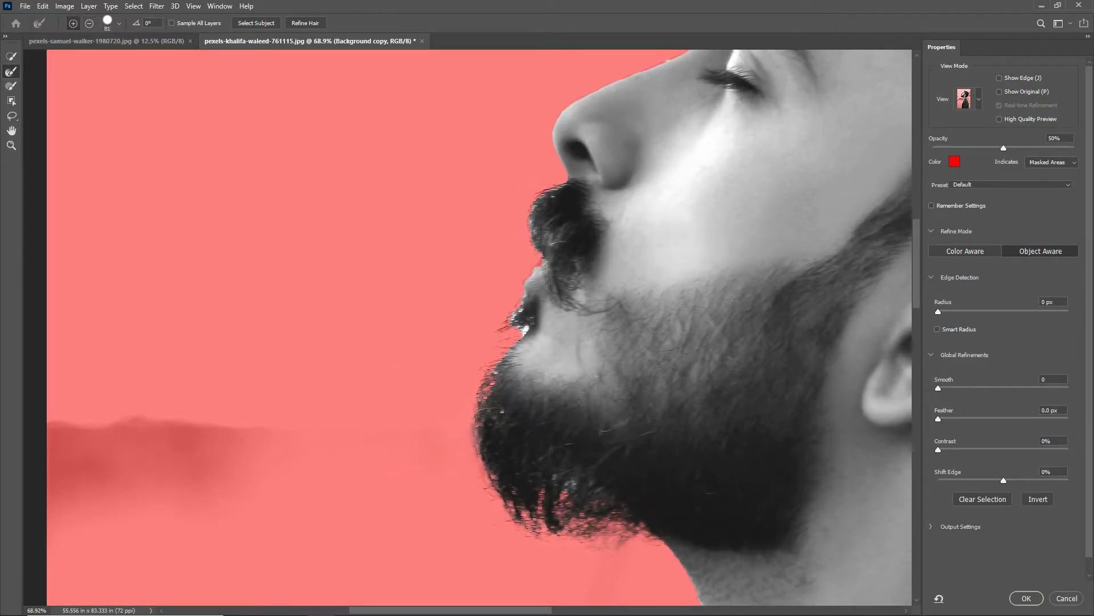
left_click_drag(500, 301, 513, 333)
scroll(547, 243, "up", 2)
mouse_move(549, 244)
left_mouse_down()
mouse_move(532, 240)
mouse_move(516, 293)
left_mouse_up()
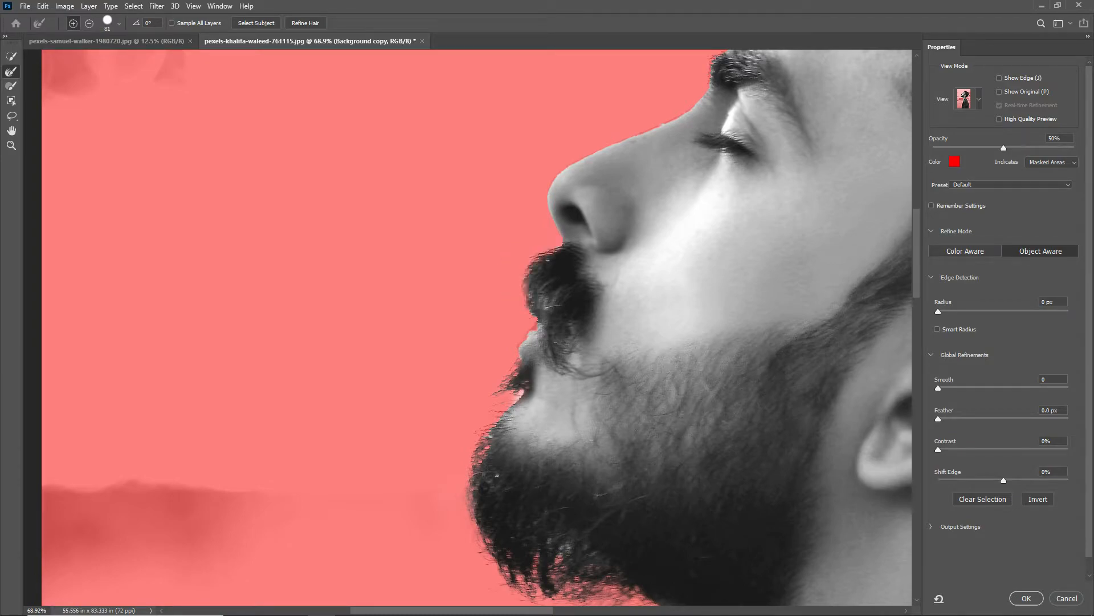
Brush along the forehead and the front of the hair to refine the selection edge there.
left_click_drag(616, 194, 354, 510)
mouse_move(627, 254)
left_mouse_down()
mouse_move(574, 297)
mouse_move(465, 345)
left_mouse_up()
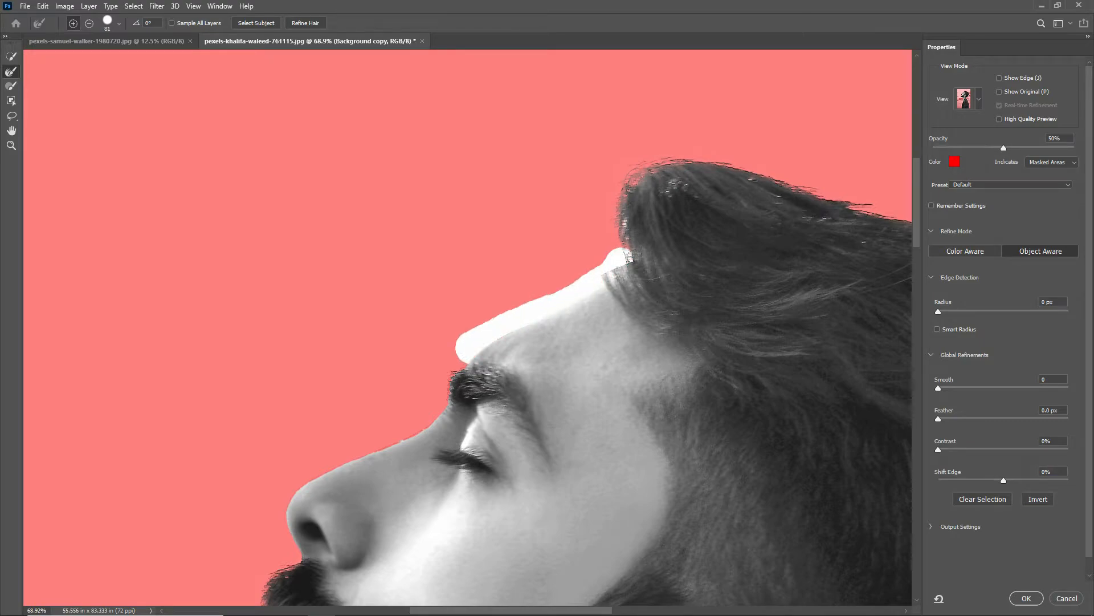
mouse_move(611, 248)
left_mouse_down()
mouse_move(606, 212)
mouse_move(621, 173)
mouse_move(655, 151)
left_mouse_up()
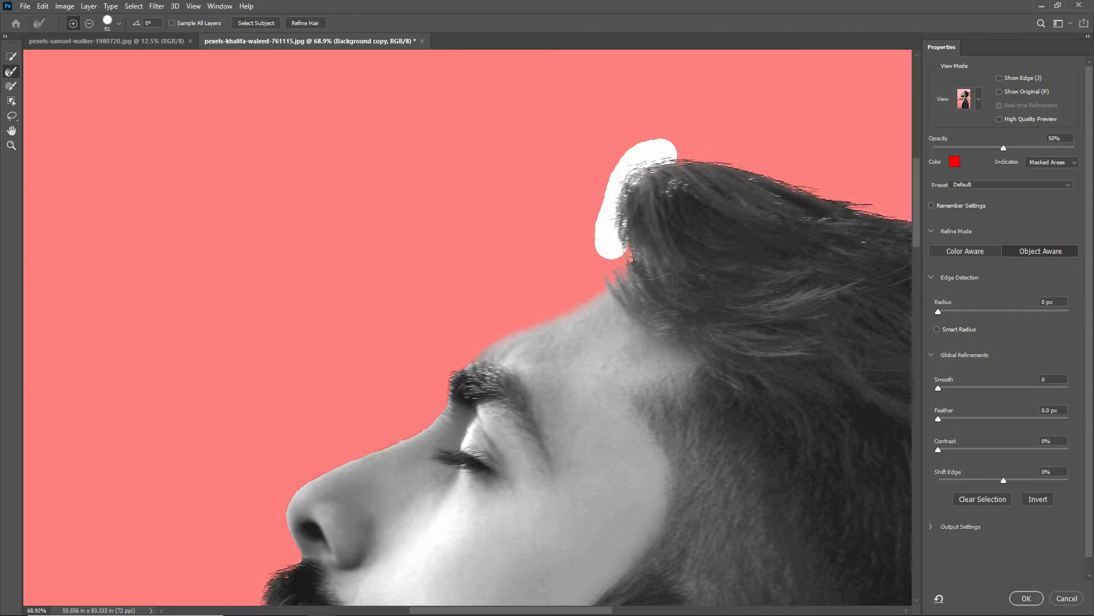
left_click_drag(624, 152, 667, 155)
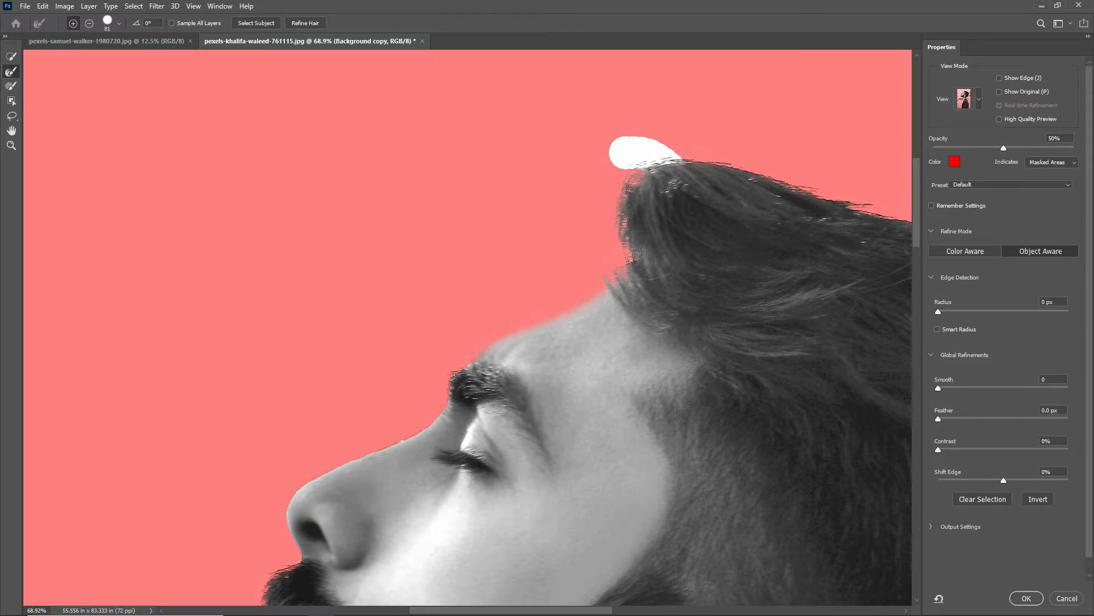
Check the rest of the man's outline, accept the refined selection, and turn it into a layer mask on the Background copy.
mouse_move(701, 285)
left_mouse_down()
mouse_move(499, 255)
mouse_move(439, 230)
left_mouse_up()
scroll(439, 229, "down", 1)
scroll(439, 229, "down", 1)
left_click_drag(484, 484, 493, 142)
left_click_drag(427, 530, 608, 71)
left_click_drag(536, 384, 503, 563)
scroll(503, 563, "down", 1)
key("ctrl+0")
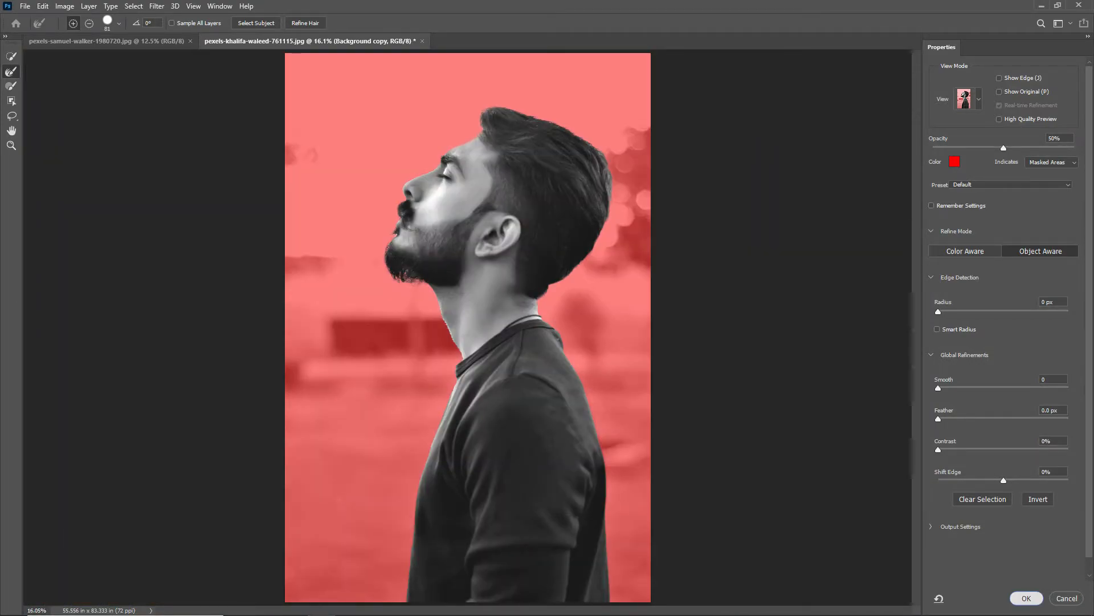
left_click(1026, 598)
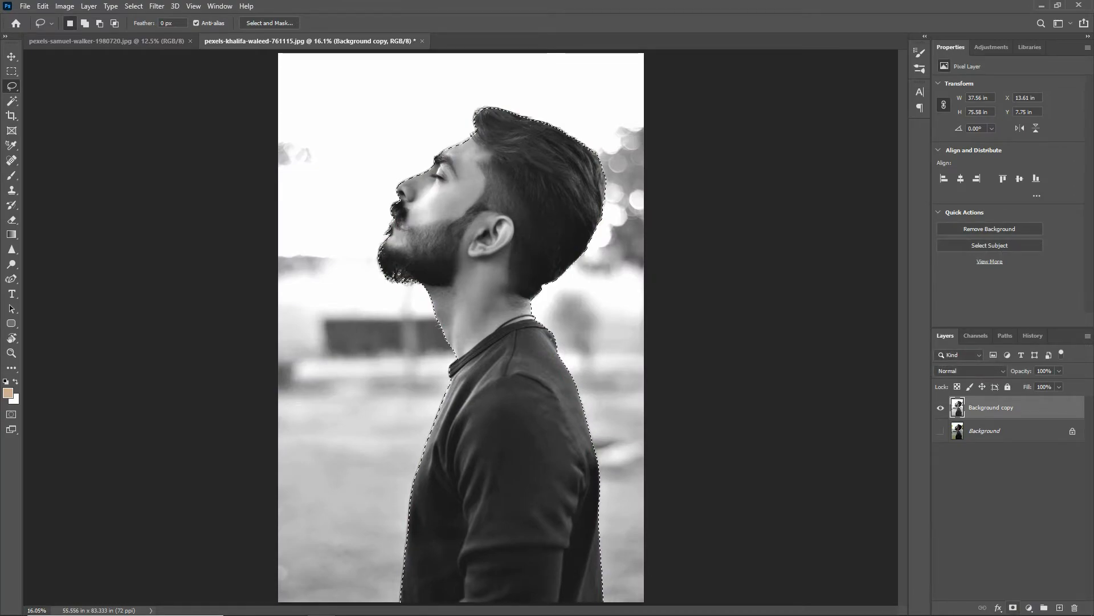
left_click(1013, 607)
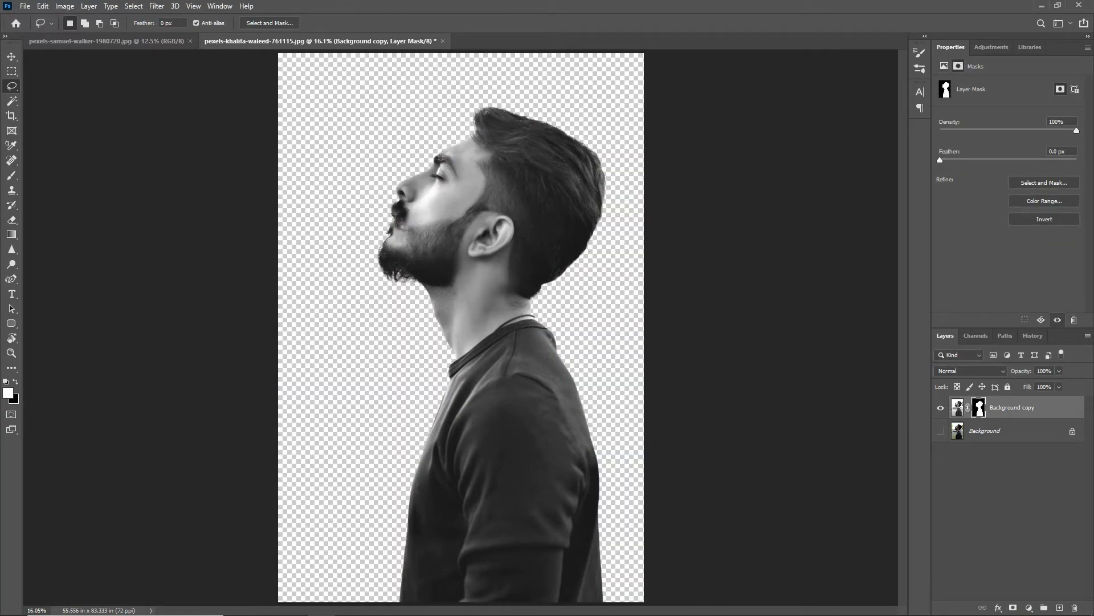
Add a Solid Color fill layer in white (#ffffff) between the cut-out man and the Background layer.
left_click(999, 431)
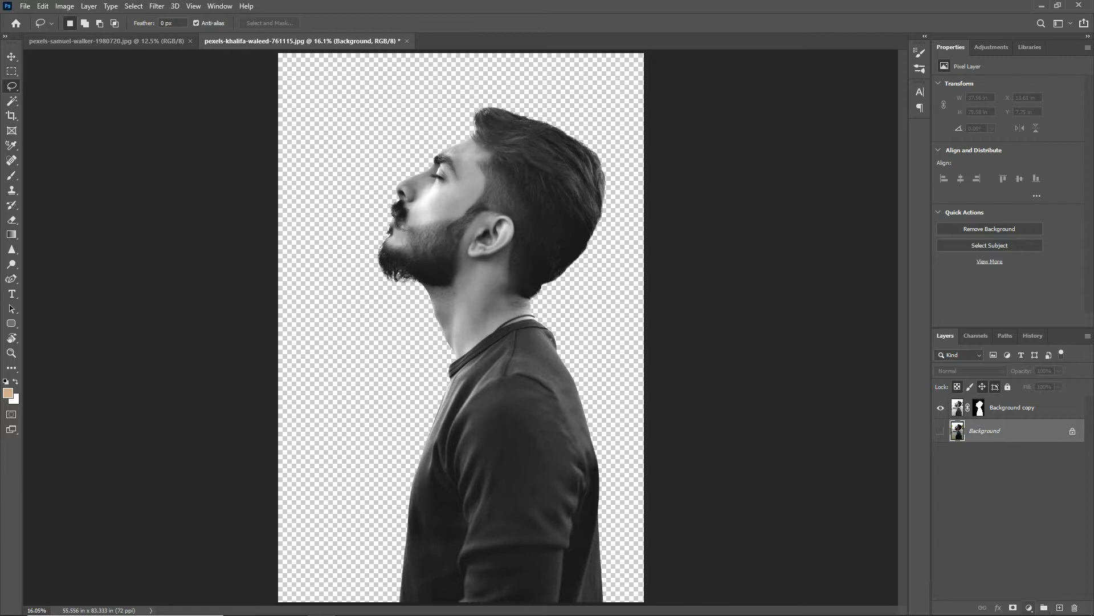
left_click(1029, 608)
left_click(1026, 409)
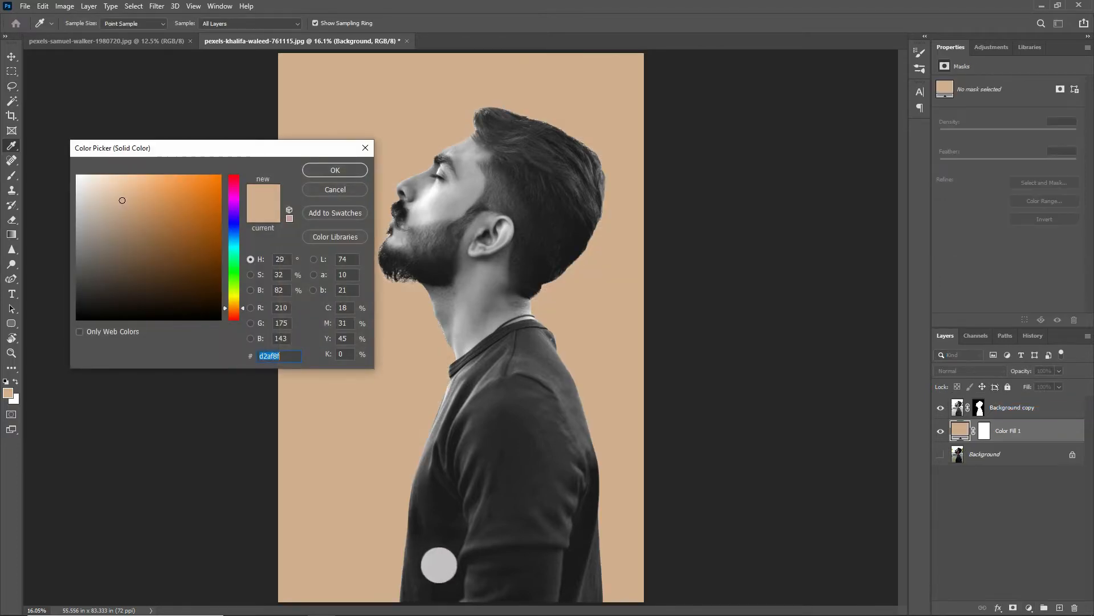
left_click_drag(122, 200, 77, 176)
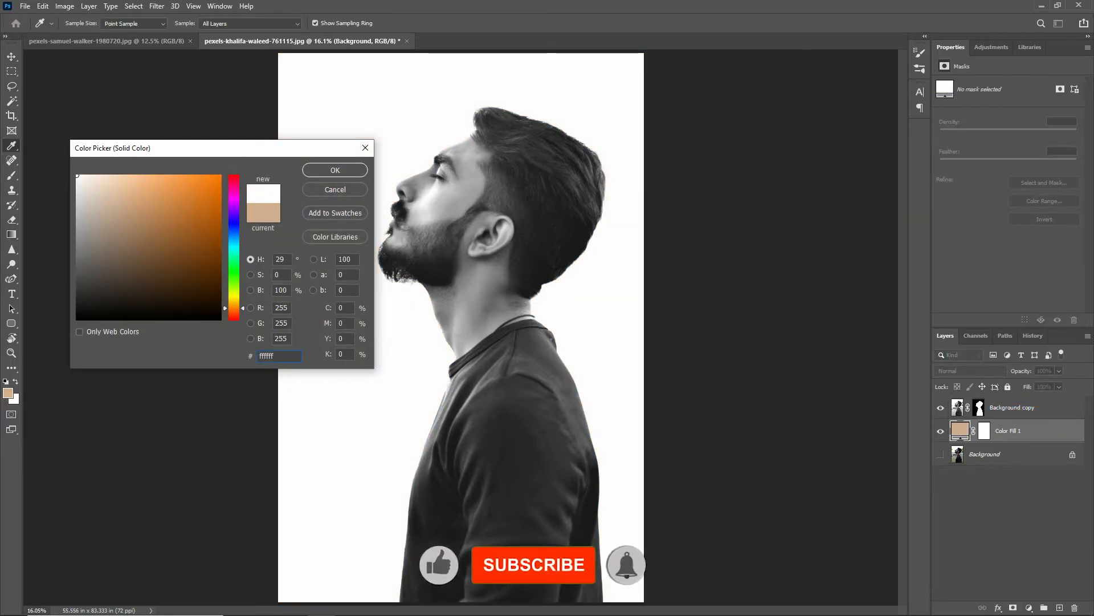
key("Return")
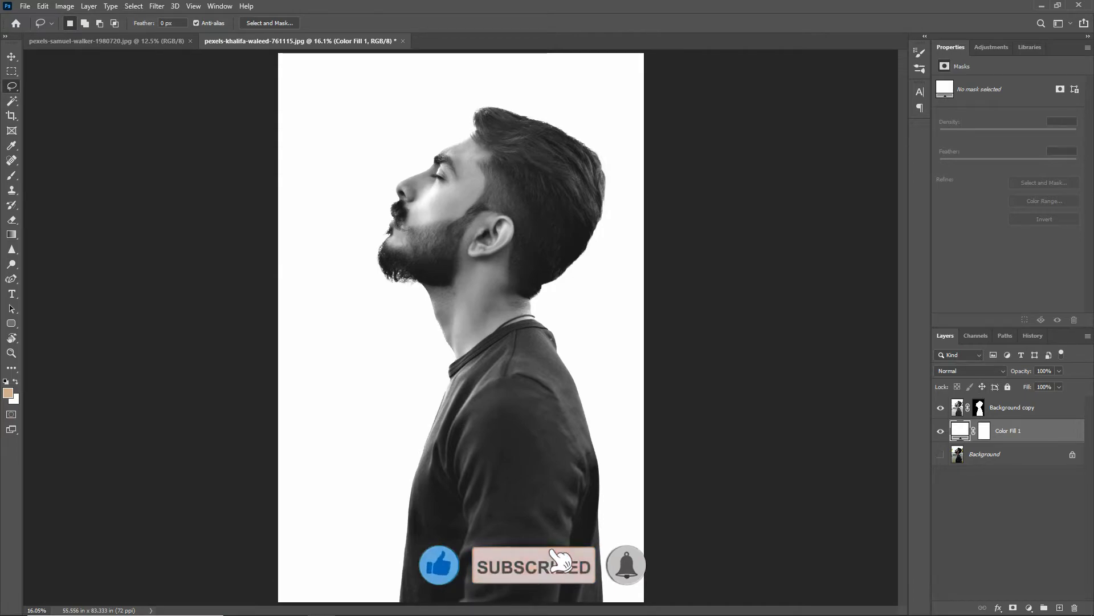
Reposition the masked man on the canvas and scale him up slightly with Free Transform.
key("v")
left_click(1012, 408)
left_click_drag(539, 414, 496, 396)
key("ctrl+t")
left_click_drag(615, 327, 636, 328)
left_click_drag(573, 309, 572, 325)
key("Return")
Bring the city skyline photo into the portrait document, flip it horizontally, and scale it down to about 42.92 x 64.38 in.
left_click_drag(452, 374, 337, 142)
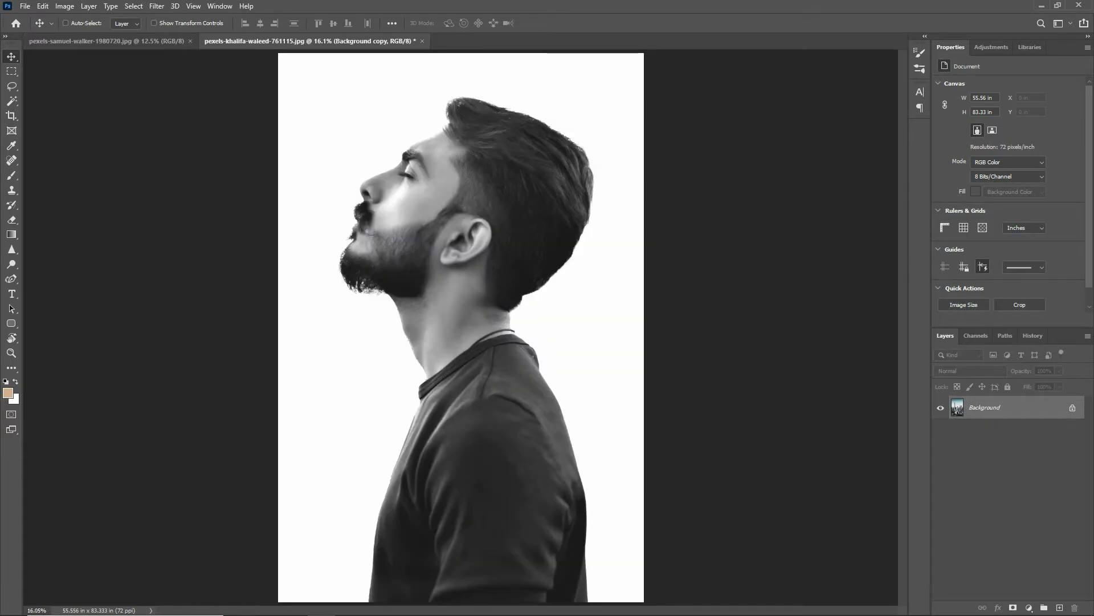
key("ctrl+t")
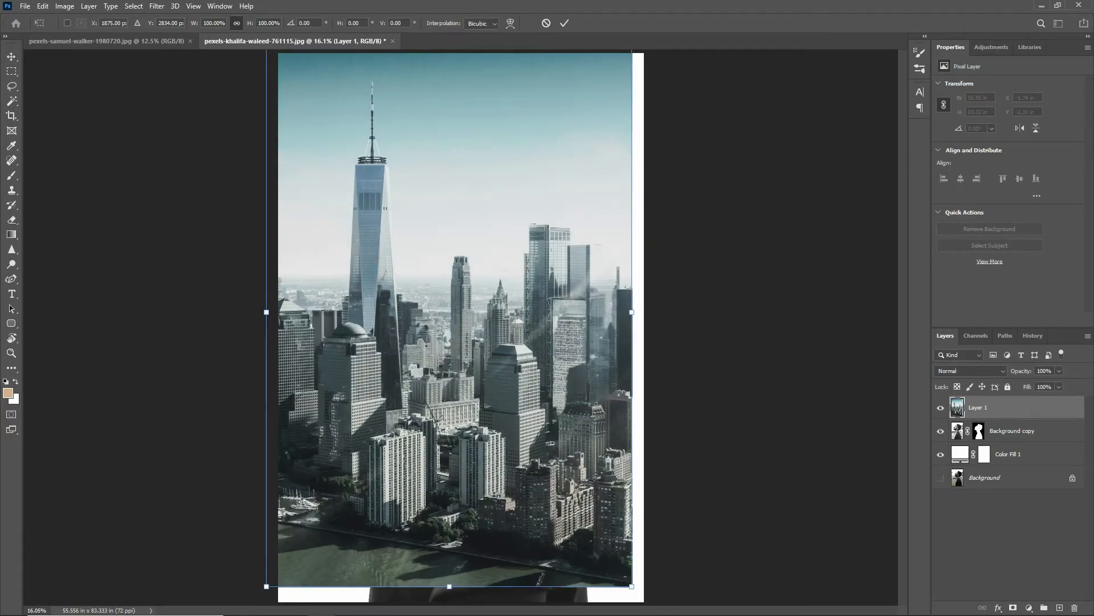
right_click(441, 312)
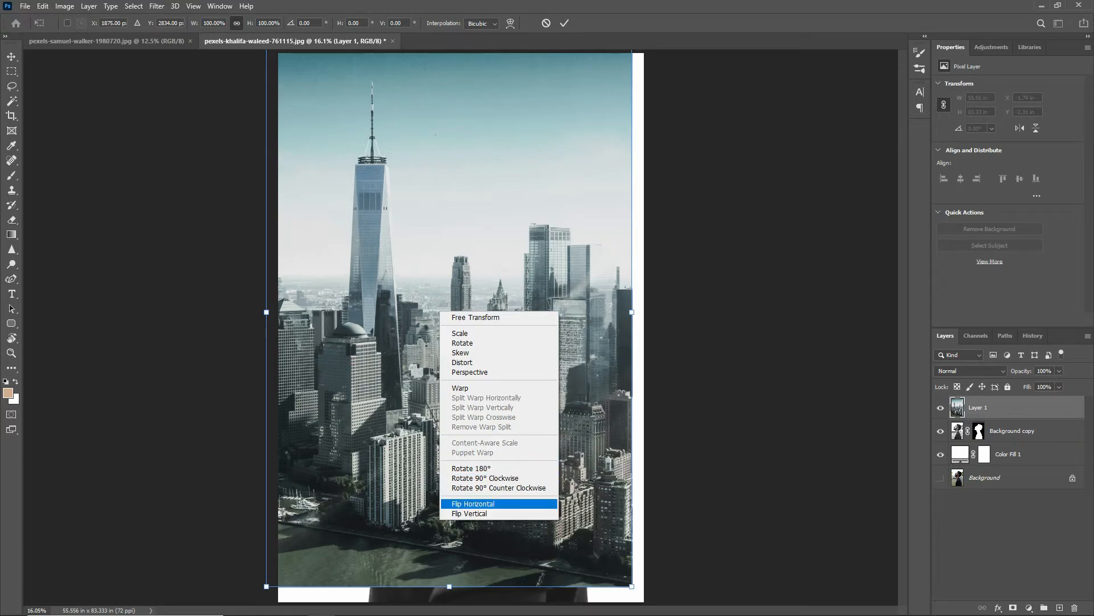
left_click(473, 504)
left_click_drag(632, 312, 595, 293)
key("Return")
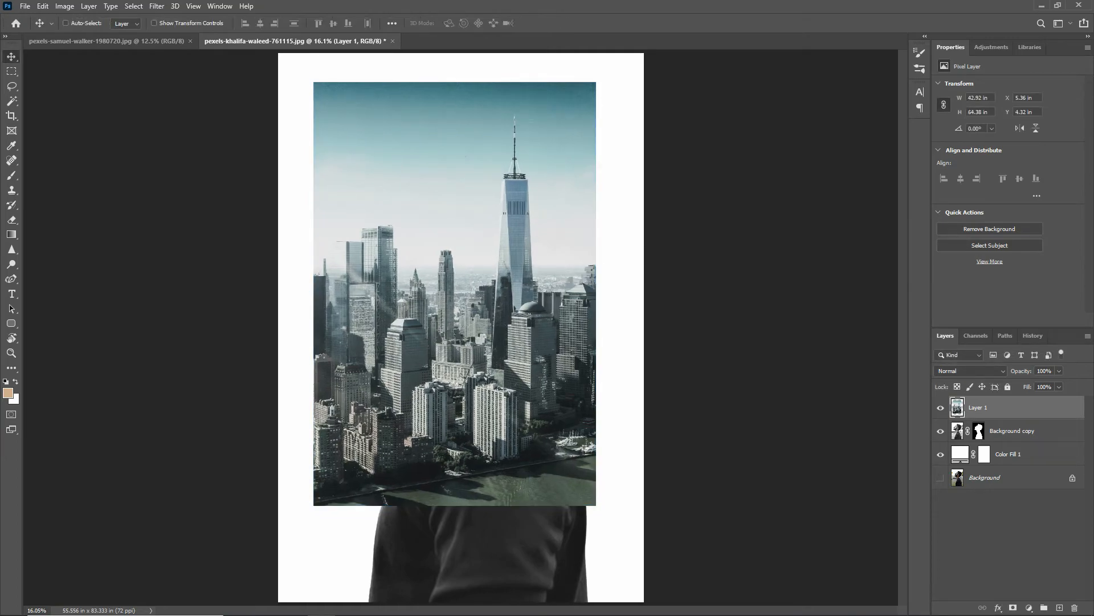
Set the skyline layer's blend mode to Screen and move it up slightly over the man, to about X 4.93 in, Y 1.81 in.
left_click(971, 371)
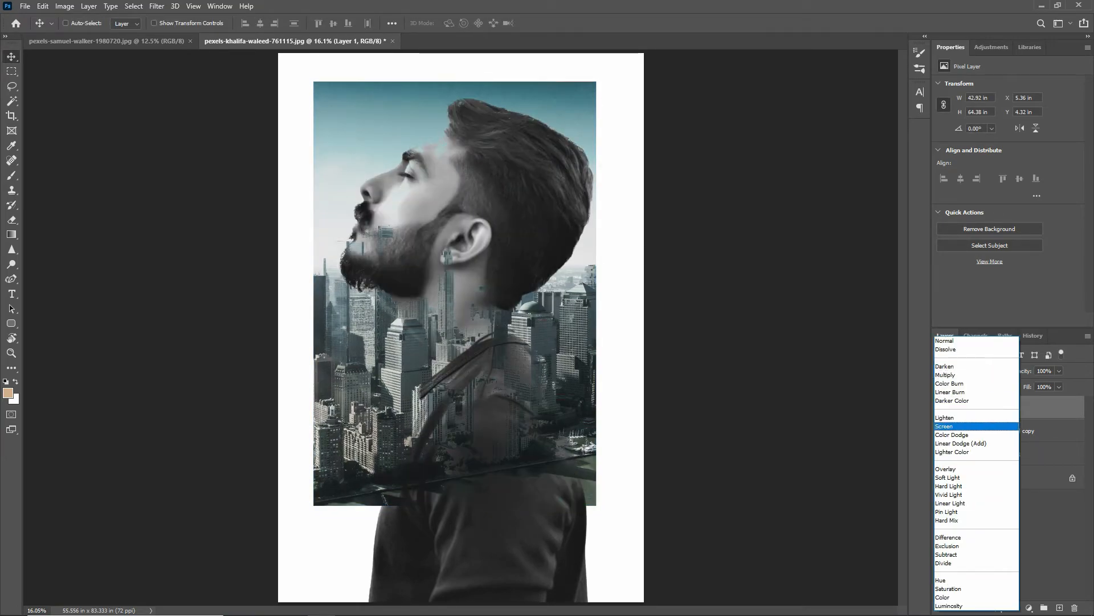
left_click(946, 426)
left_click_drag(498, 415, 495, 399)
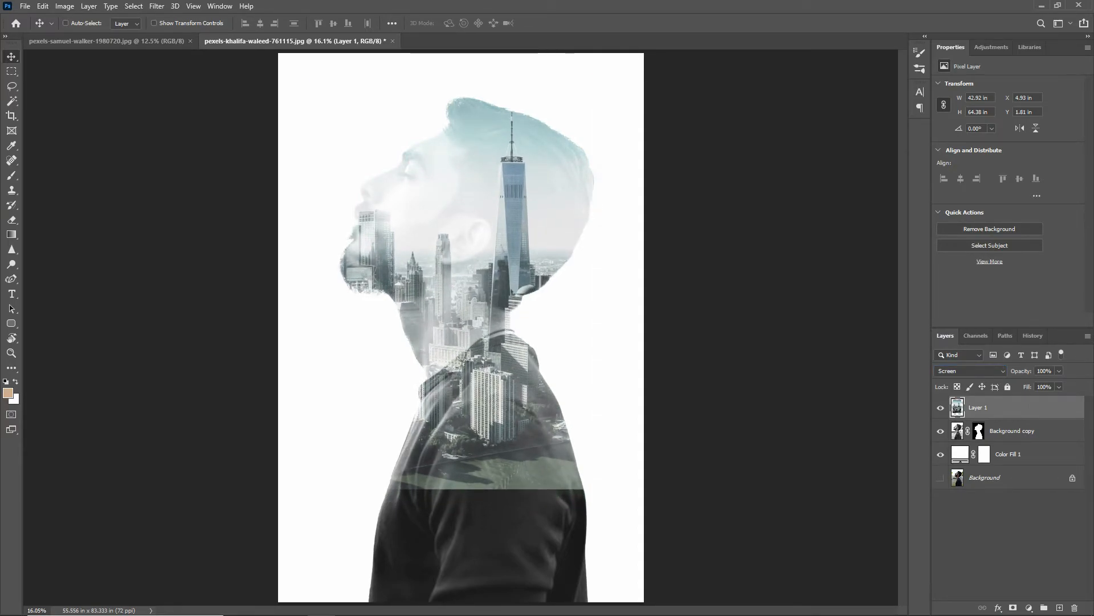
left_click(1012, 431)
left_click(1003, 407)
key("s")
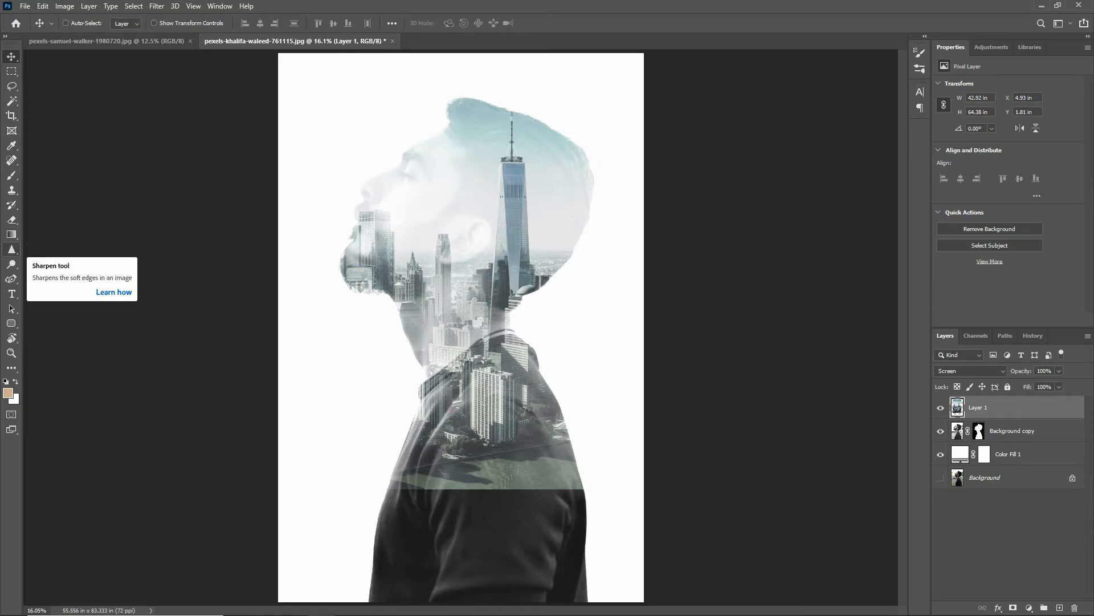
Erase the skyline over the man's face and the area around his mouth with a soft Eraser of about 728 px.
left_click(11, 221)
right_click(339, 190)
key("Escape")
right_click(328, 161)
key("Escape")
mouse_move(329, 162)
left_mouse_down()
mouse_move(365, 175)
mouse_move(353, 191)
mouse_move(395, 151)
mouse_move(399, 177)
mouse_move(367, 236)
left_mouse_up()
mouse_move(396, 181)
left_mouse_down()
mouse_move(412, 157)
mouse_move(417, 174)
mouse_move(429, 155)
mouse_move(417, 177)
left_mouse_up()
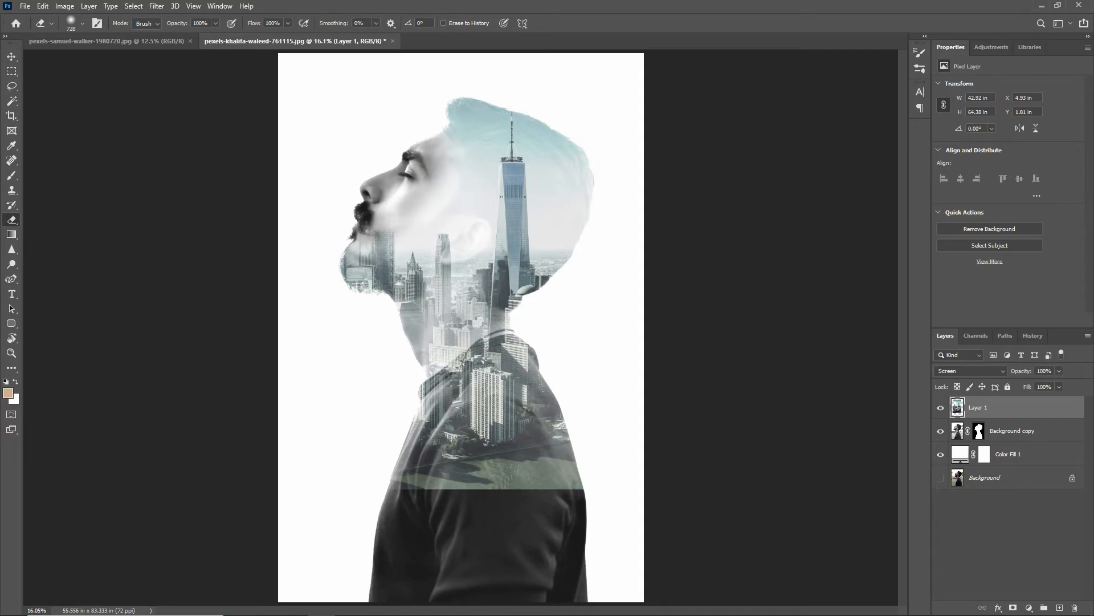
left_click(356, 252)
scroll(460, 327, "down", 2)
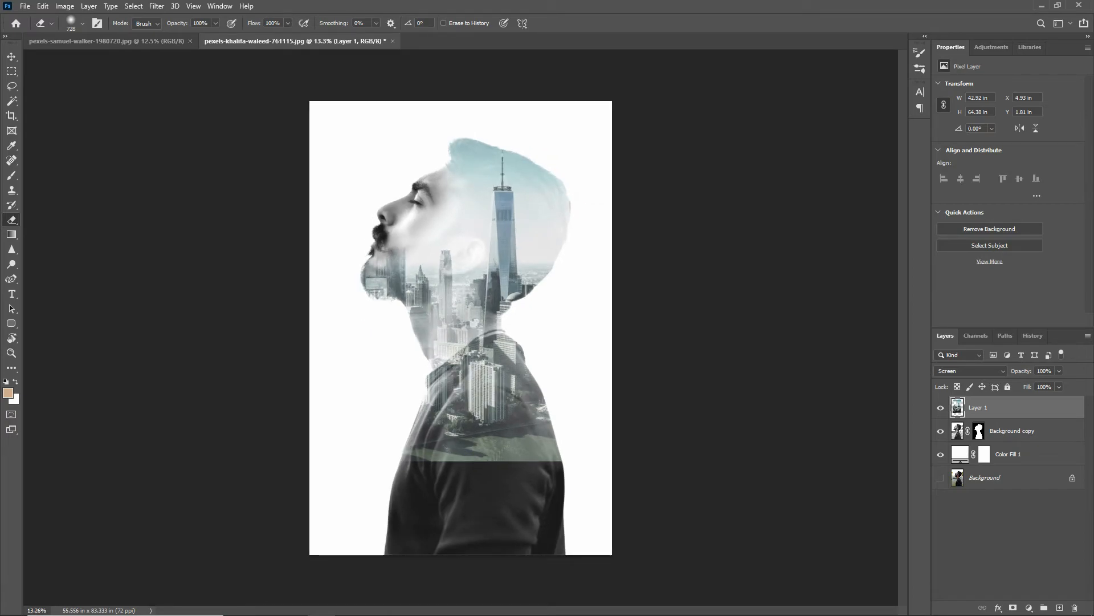
Enlarge the soft Eraser to about 1270 px and erase the skyline layer's hard lower edge across the man's torso.
key("v")
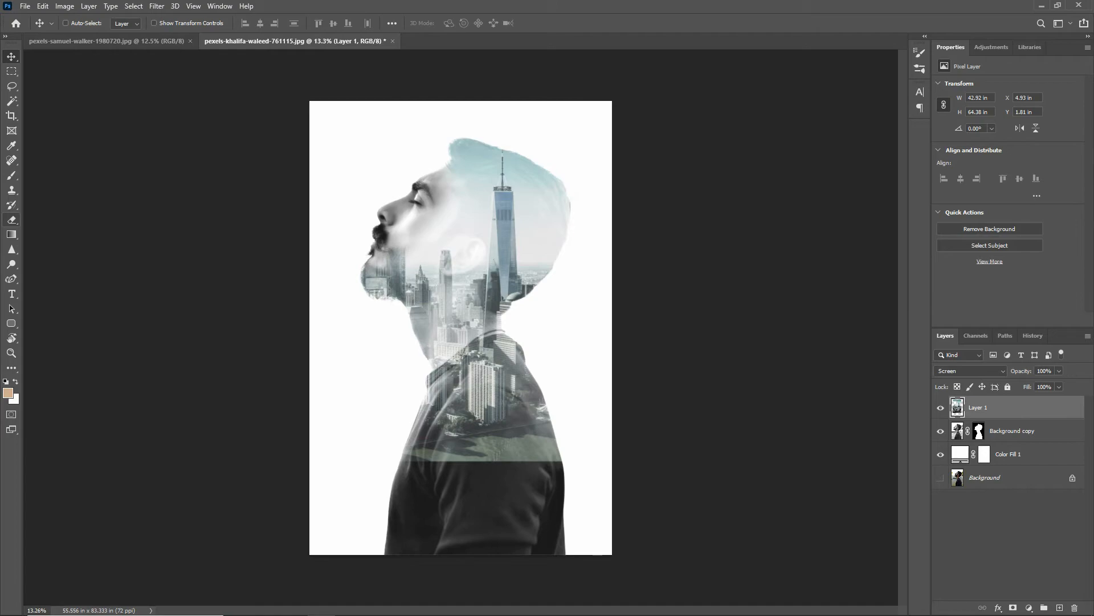
key("e")
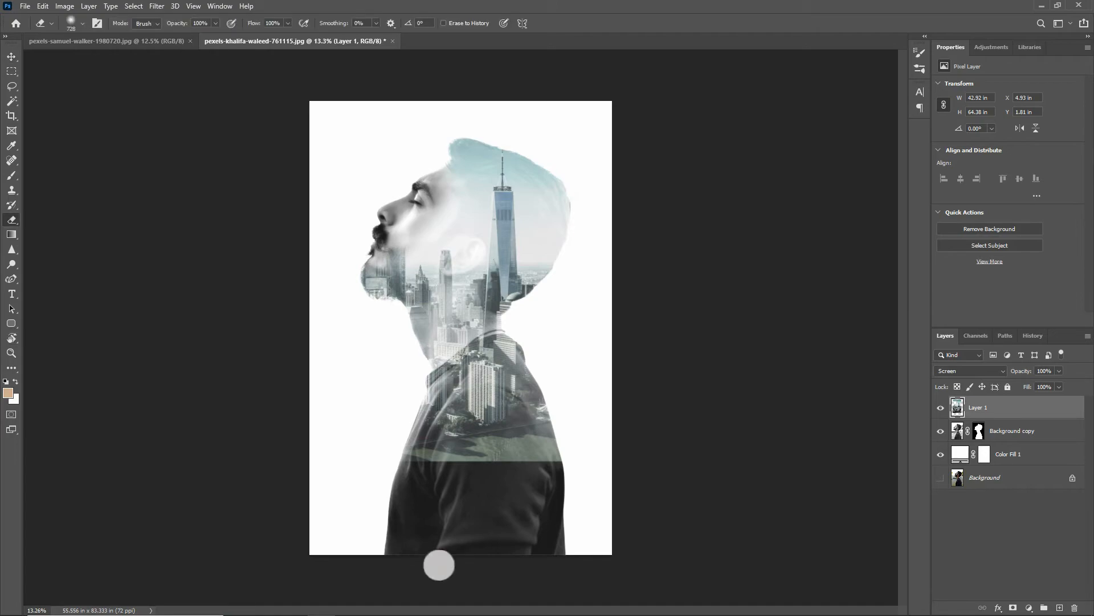
left_click_drag(579, 418, 599, 418, "alt")
left_click_drag(588, 461, 438, 459)
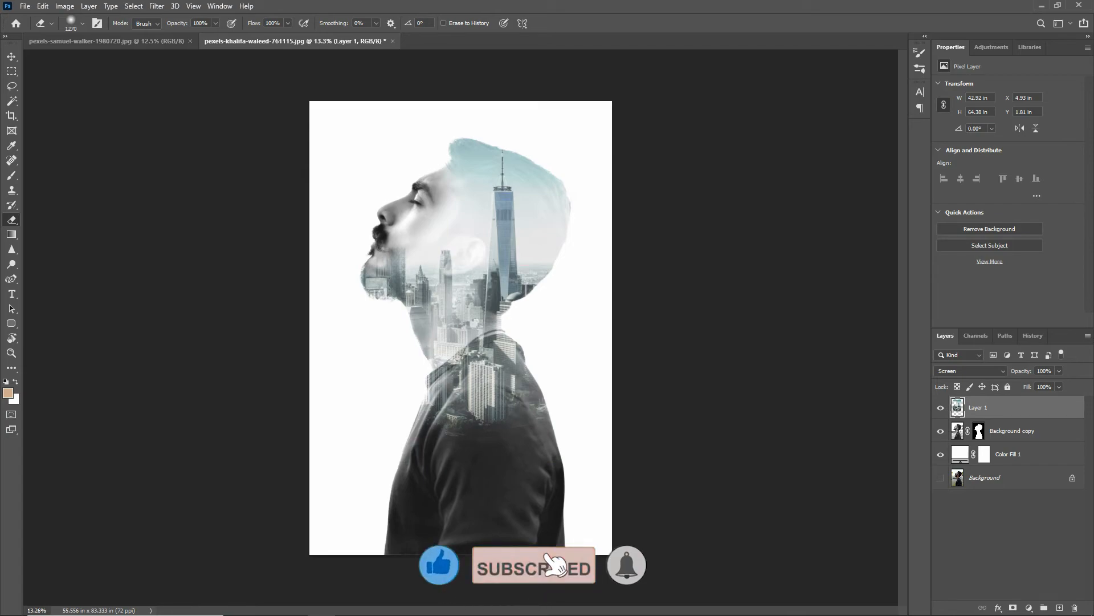
Erase the man's lower torso on the Background copy layer so the figure fades softly into white below the shoulders.
left_click(1013, 431)
mouse_move(584, 450)
left_mouse_down()
mouse_move(508, 516)
mouse_move(533, 553)
mouse_move(490, 536)
mouse_move(399, 539)
mouse_move(430, 527)
mouse_move(479, 451)
mouse_move(513, 439)
mouse_move(444, 485)
mouse_move(427, 462)
mouse_move(507, 473)
mouse_move(573, 424)
mouse_move(559, 439)
left_mouse_up()
key("v")
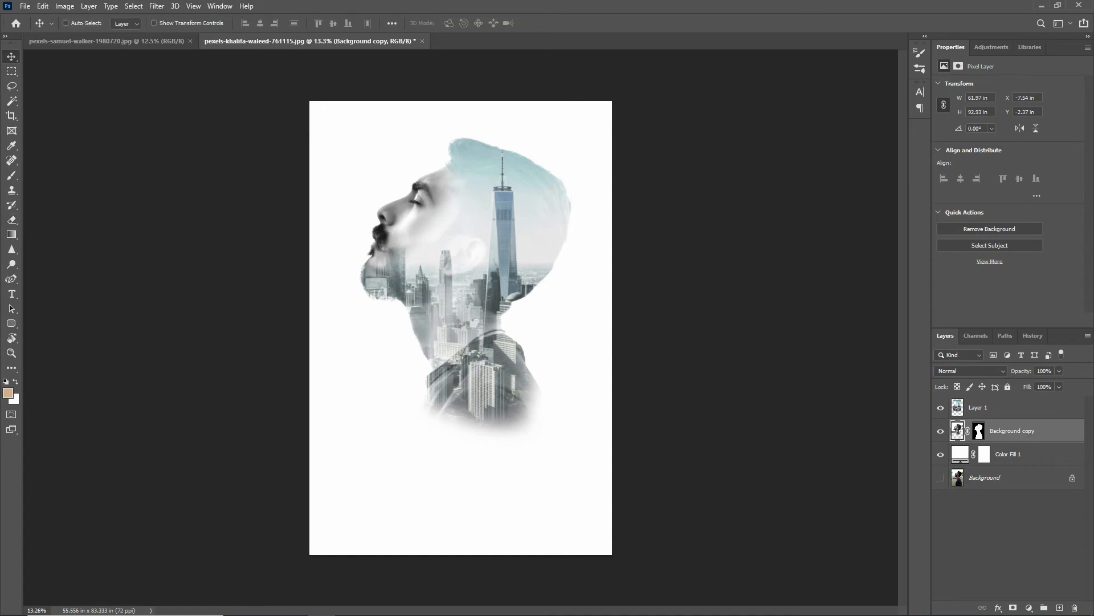
Scale up the skyline and Background copy layers together with Free Transform and move them lower on the canvas.
left_click(1003, 407, "ctrl")
key("ctrl+t")
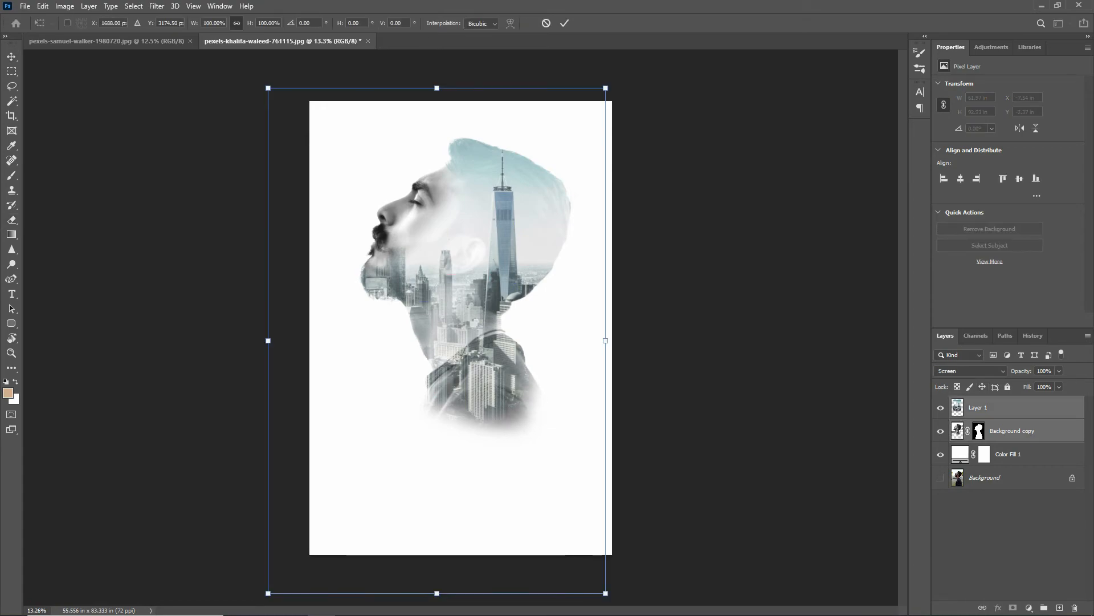
left_click_drag(605, 340, 623, 340)
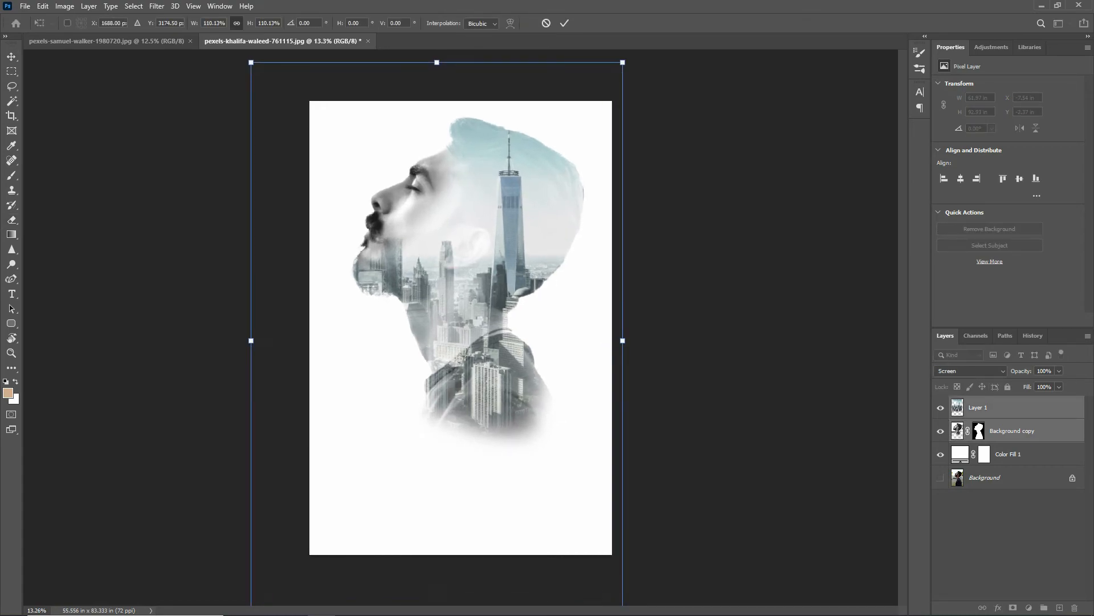
left_click_drag(534, 290, 528, 339)
left_click_drag(616, 389, 640, 389)
left_click_drag(561, 361, 558, 374)
key("Return")
key("ctrl+0")
key("ctrl+minus")
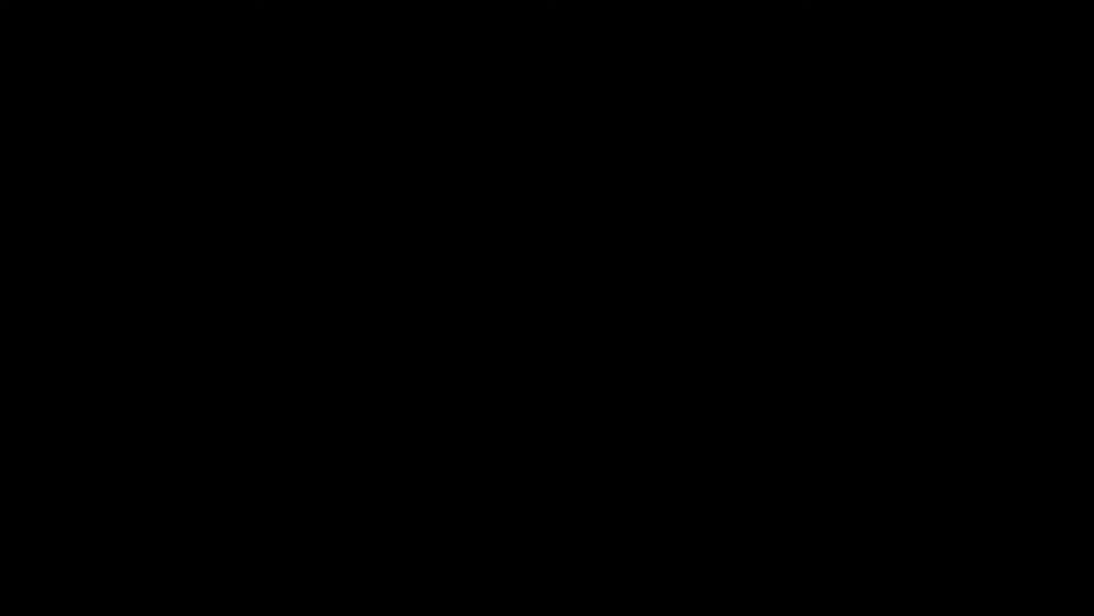